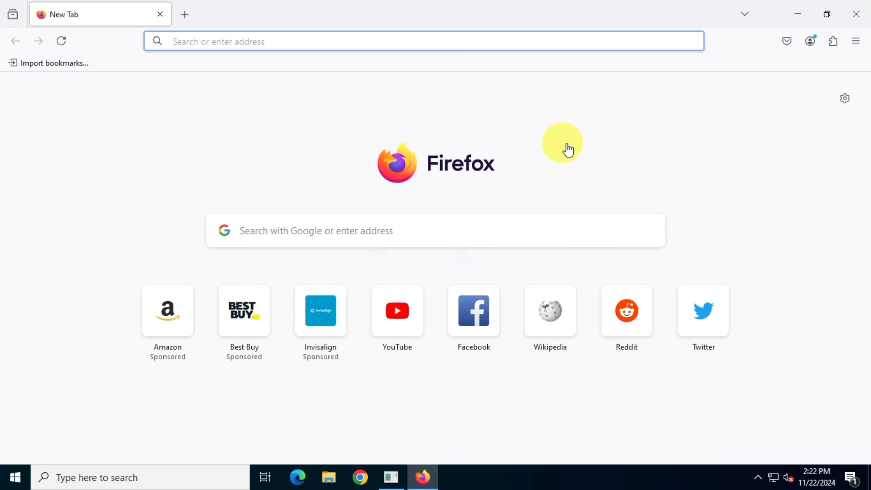
# Search Google for 'AB Download Manager' and open abdownloadmanager.com
pyautogui.click(345, 226)
pyautogui.write('A')
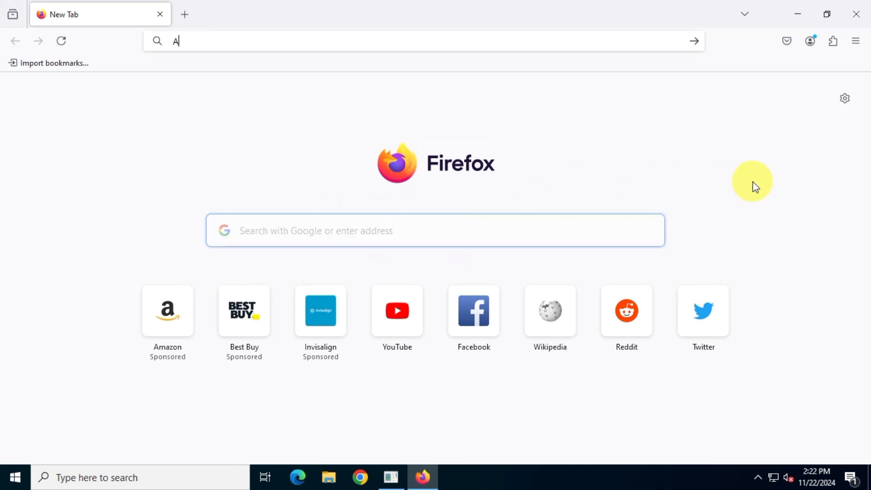
pyautogui.write('B Downlo')
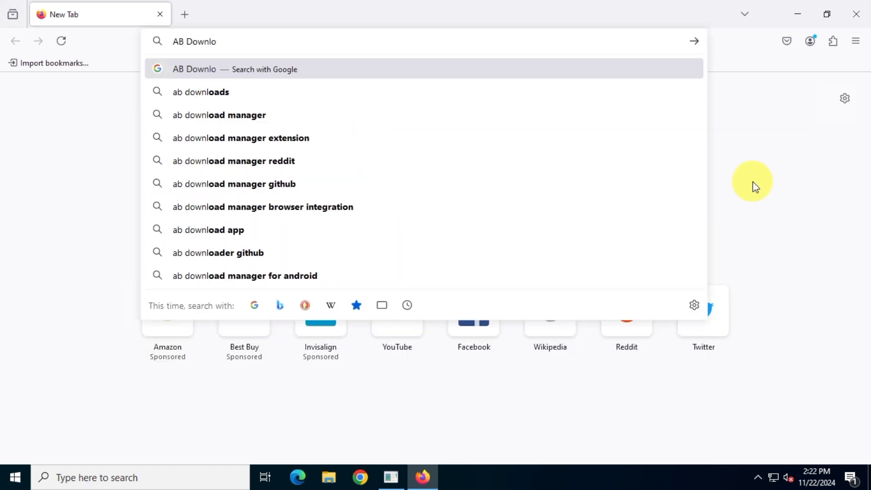
pyautogui.write('ad Manager')
pyautogui.hotkey('ctrl', 'a')
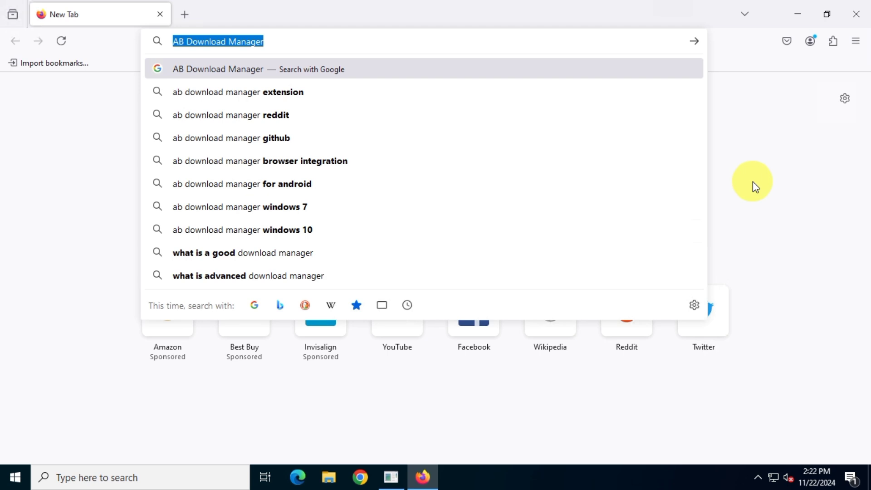
pyautogui.click(694, 40)
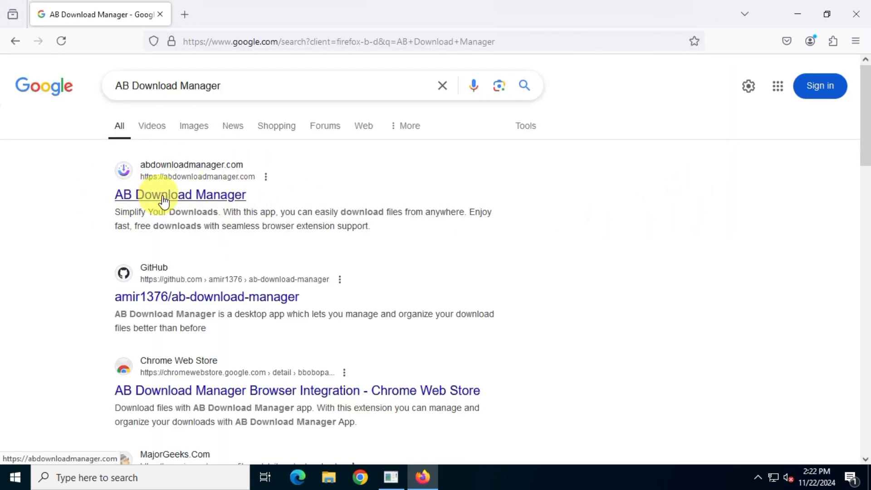
pyautogui.click(197, 194)
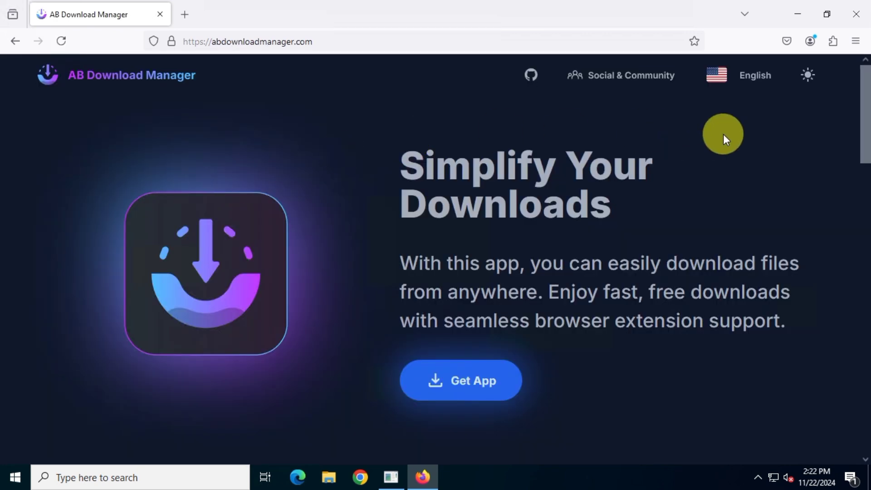
# Open the project's GitHub repository in a second tab, then return to the website tab
pyautogui.scroll(-2, 859, 262)
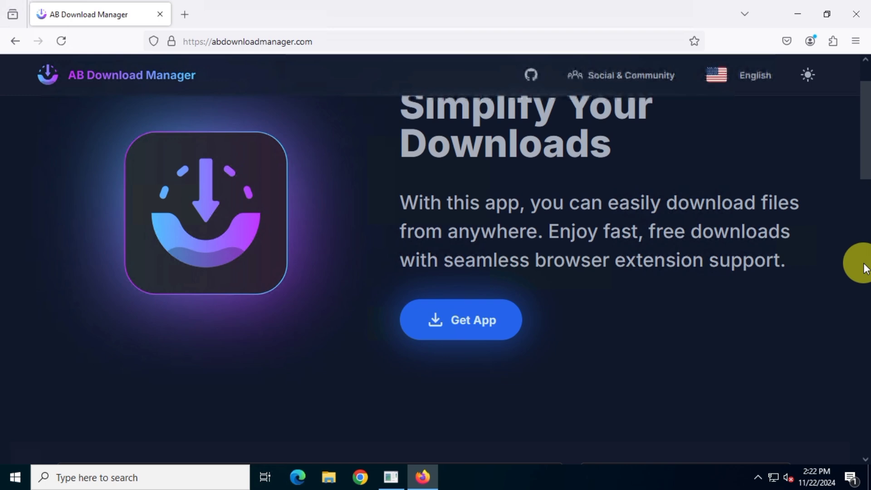
pyautogui.scroll(-10, 865, 269)
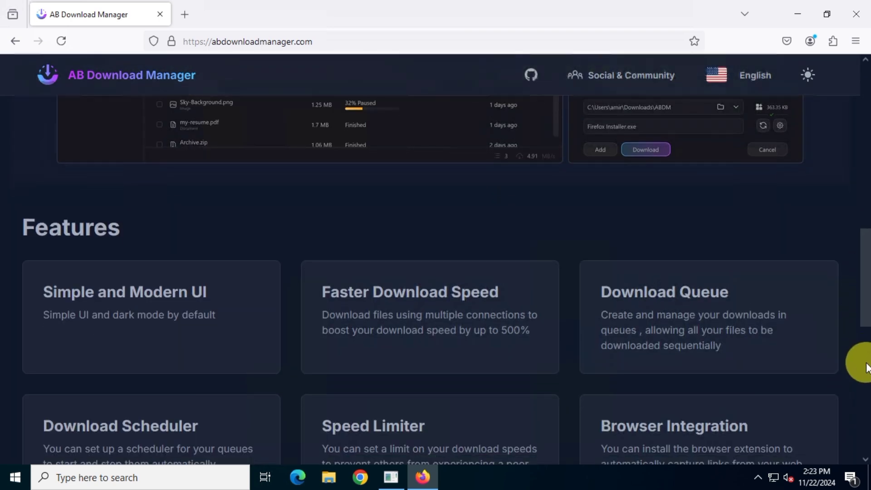
pyautogui.scroll(-6, 866, 365)
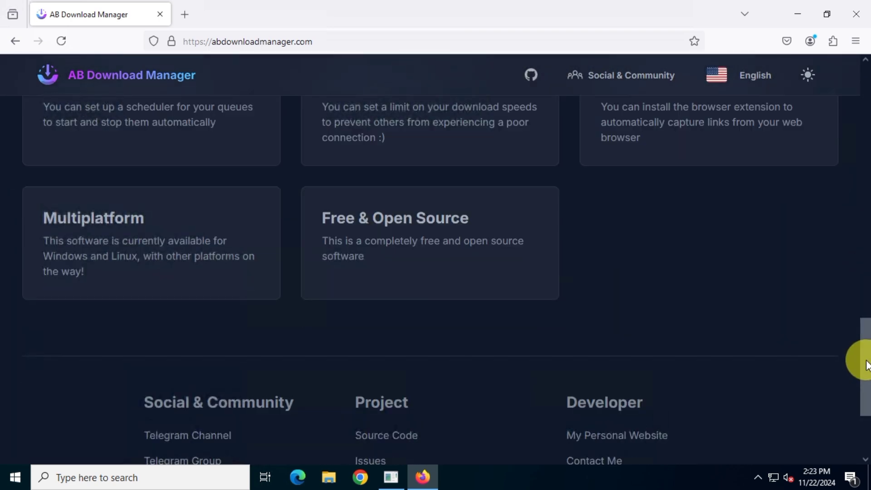
pyautogui.click(867, 94)
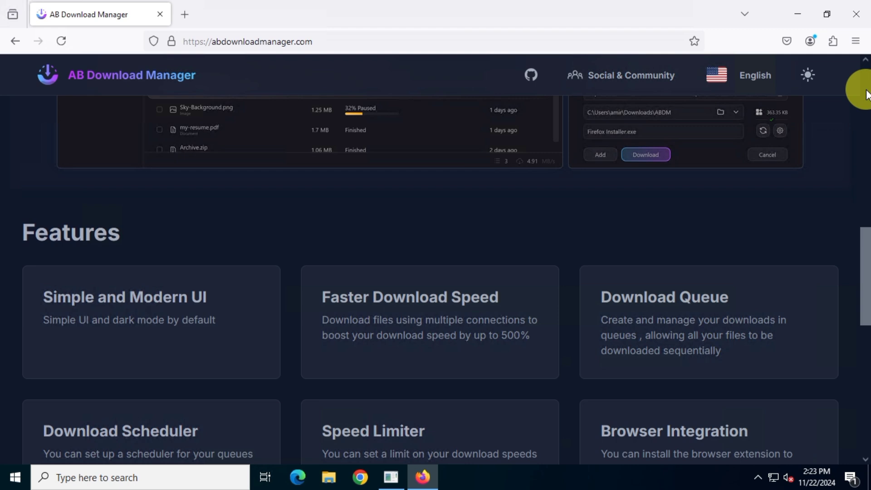
pyautogui.click(866, 94)
pyautogui.click(867, 94)
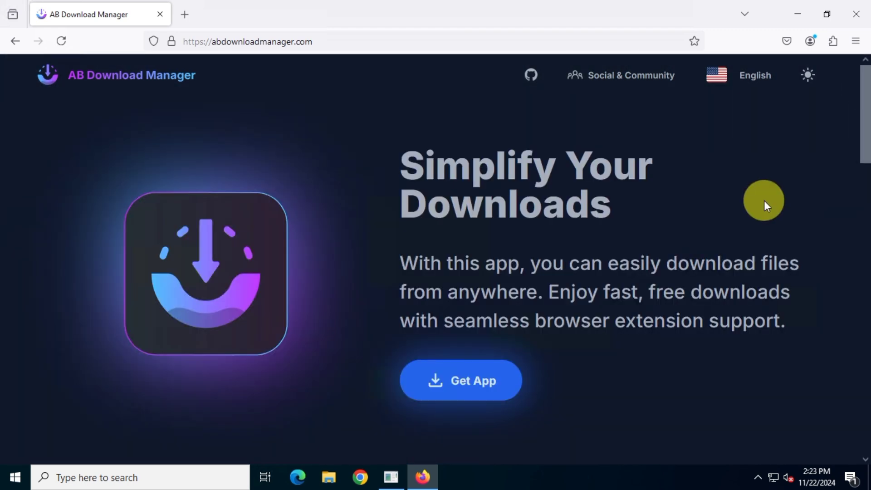
pyautogui.click(529, 76)
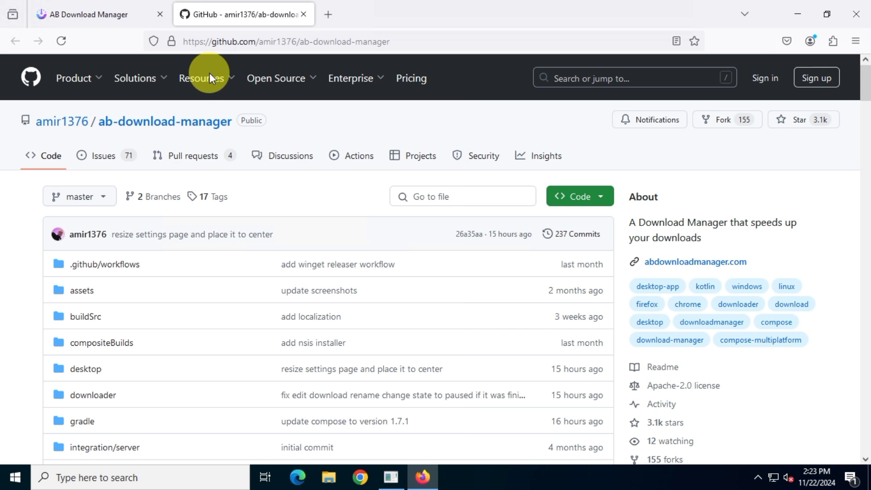
pyautogui.click(99, 14)
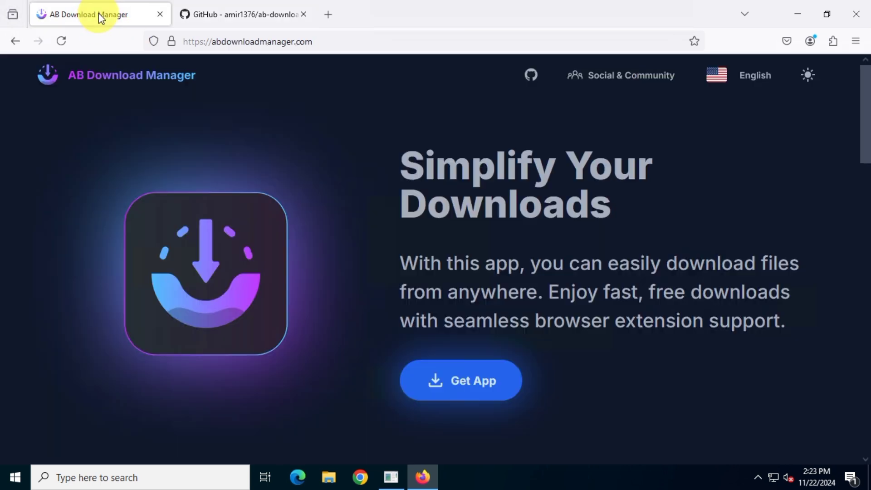
# Download ABDownloadManager_1.4.2_windows.exe (59.9 MB) as a direct exe and show it in its folder
pyautogui.click(474, 386)
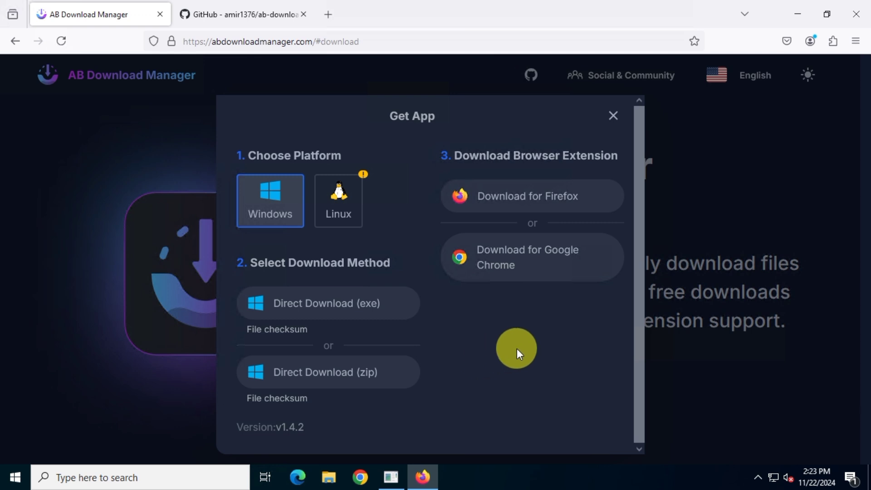
pyautogui.click(356, 307)
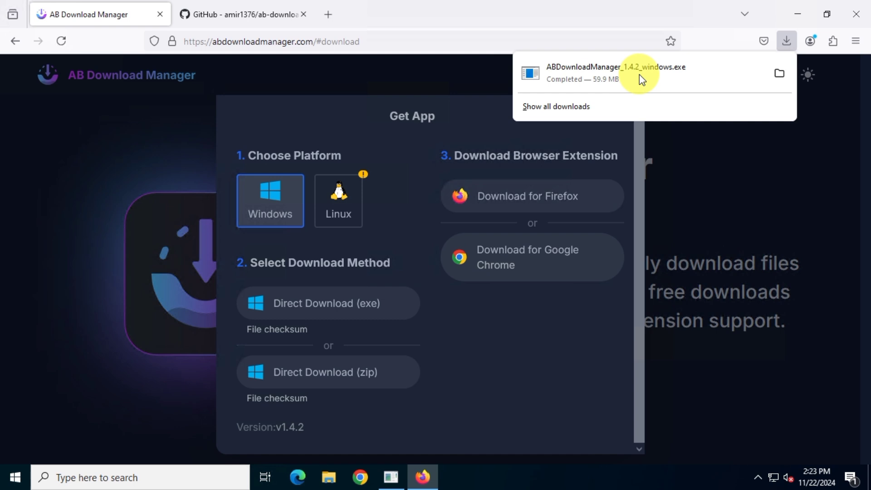
pyautogui.click(779, 74)
# Run the ABDownloadManager_1.4.2_windows installer from the Downloads folder
pyautogui.click(738, 211)
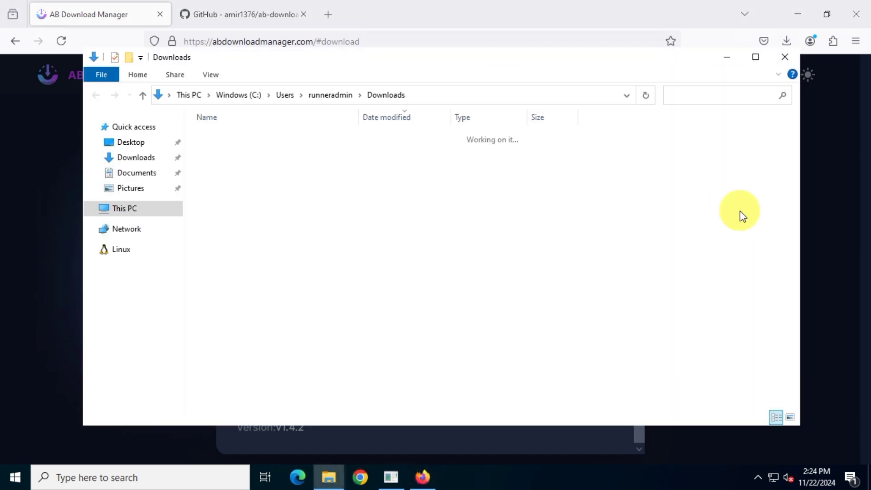
pyautogui.click(799, 15)
pyautogui.click(797, 14)
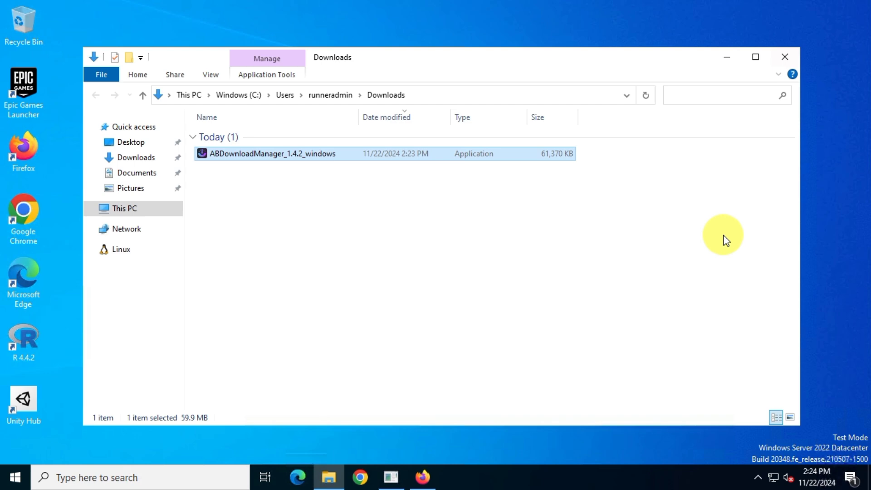
pyautogui.doubleClick(310, 154)
pyautogui.rightClick(310, 154)
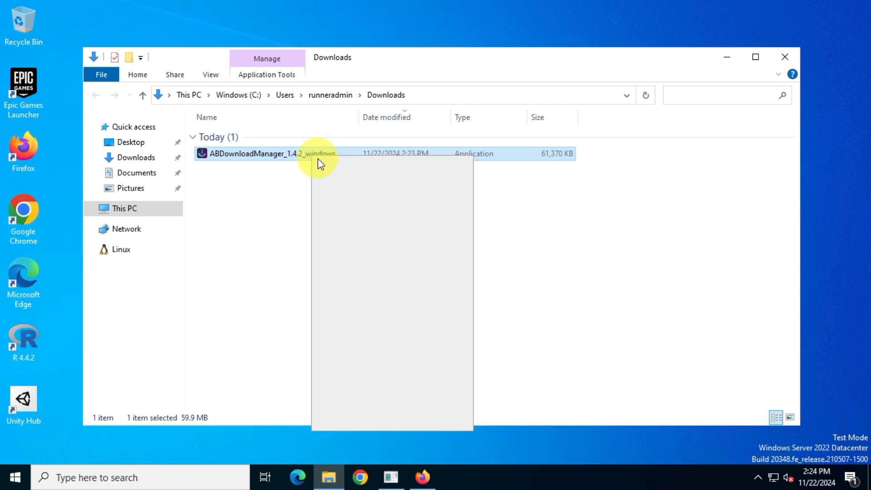
pyautogui.click(443, 169)
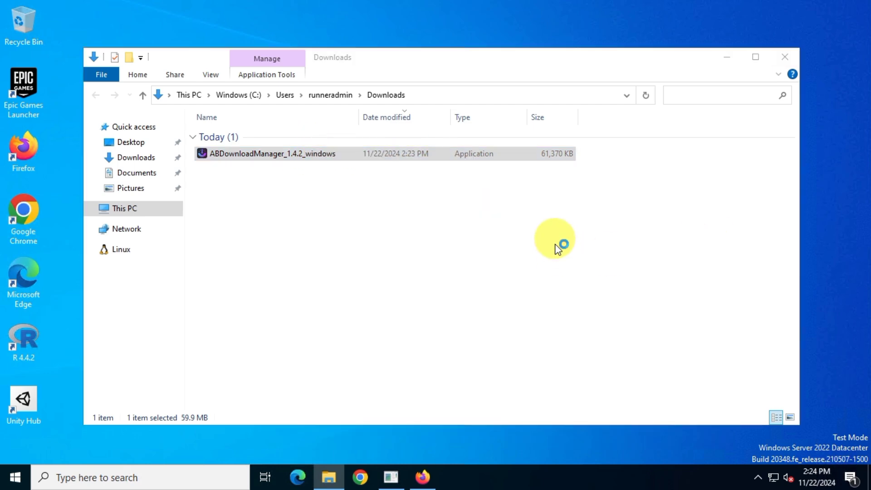
# Complete setup with default components, accept the licence, and finish with AB Download Manager launching
pyautogui.click(518, 339)
pyautogui.click(515, 338)
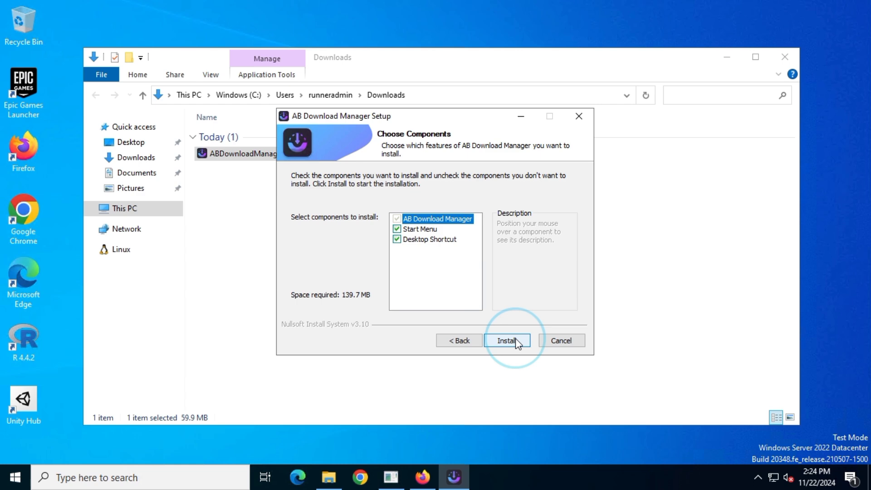
pyautogui.click(515, 340)
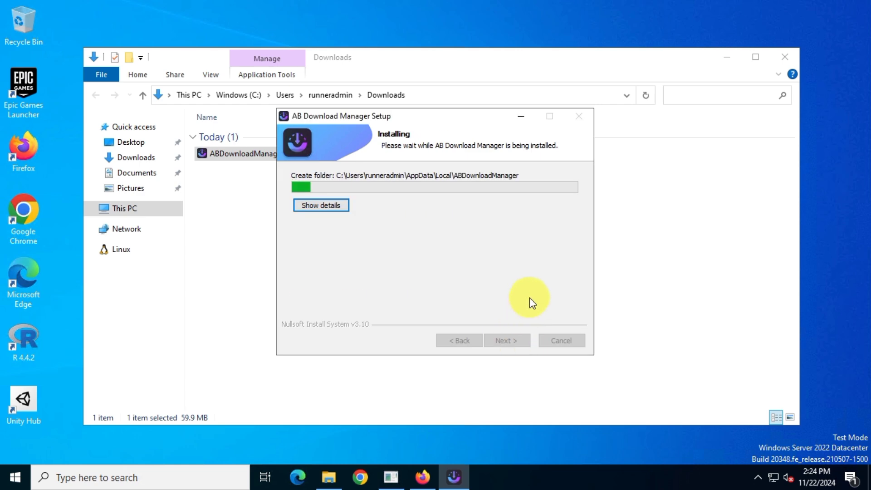
pyautogui.click(527, 340)
pyautogui.click(421, 223)
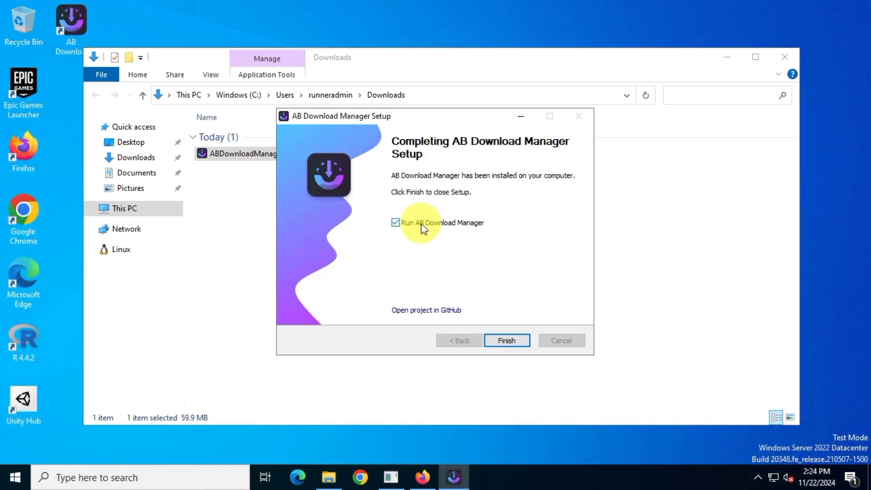
pyautogui.click(524, 340)
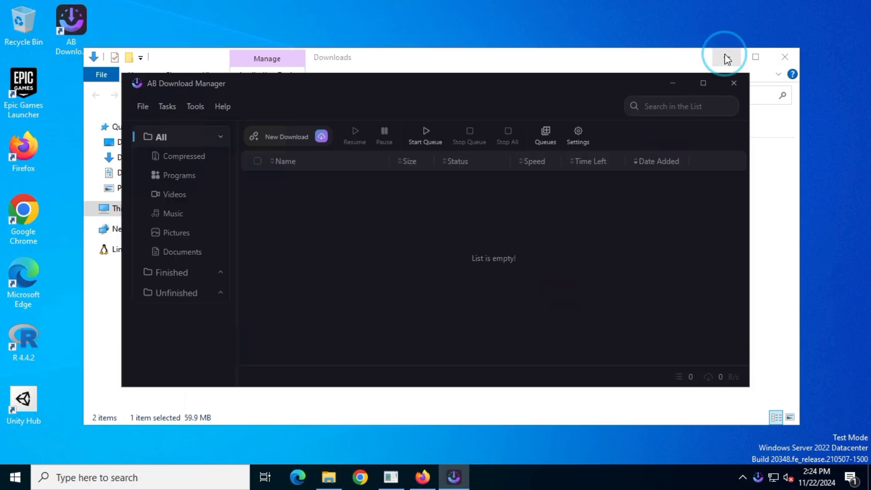
pyautogui.click(725, 59)
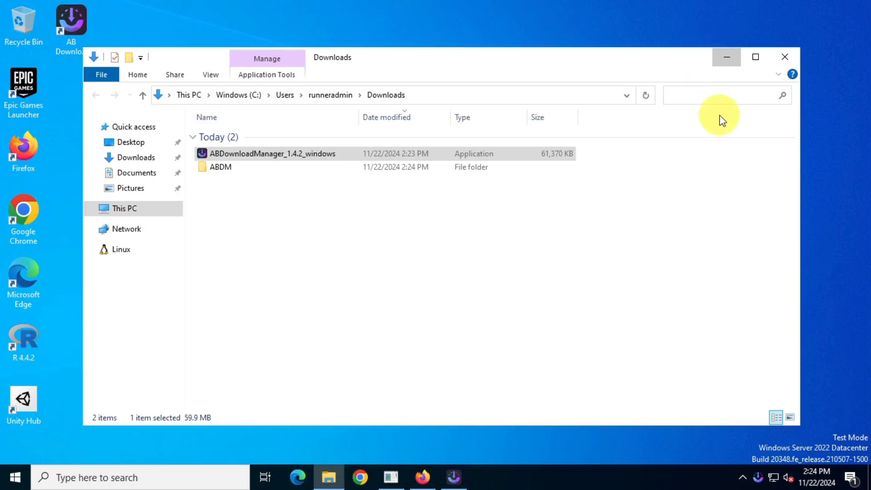
pyautogui.click(725, 56)
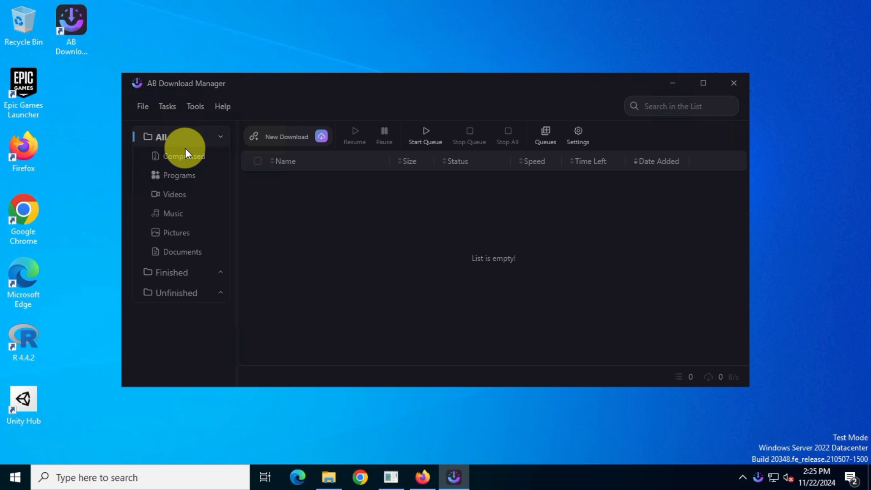
pyautogui.click(141, 105)
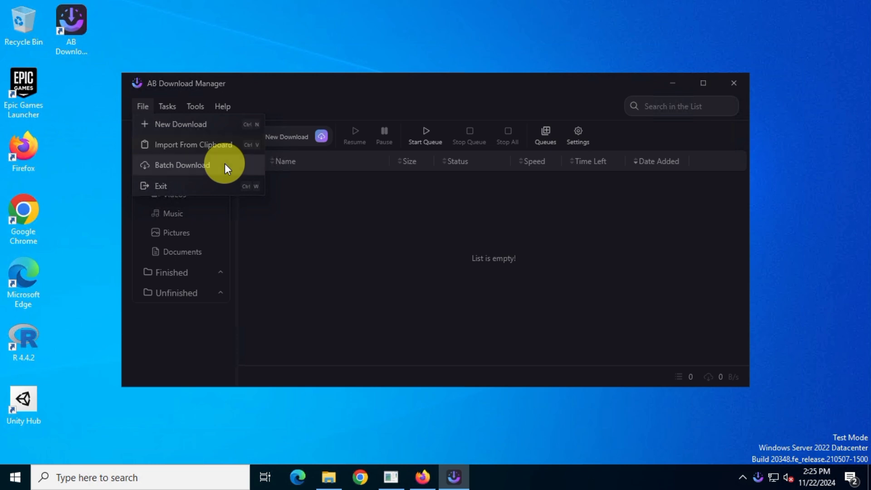
pyautogui.click(167, 106)
pyautogui.click(167, 106)
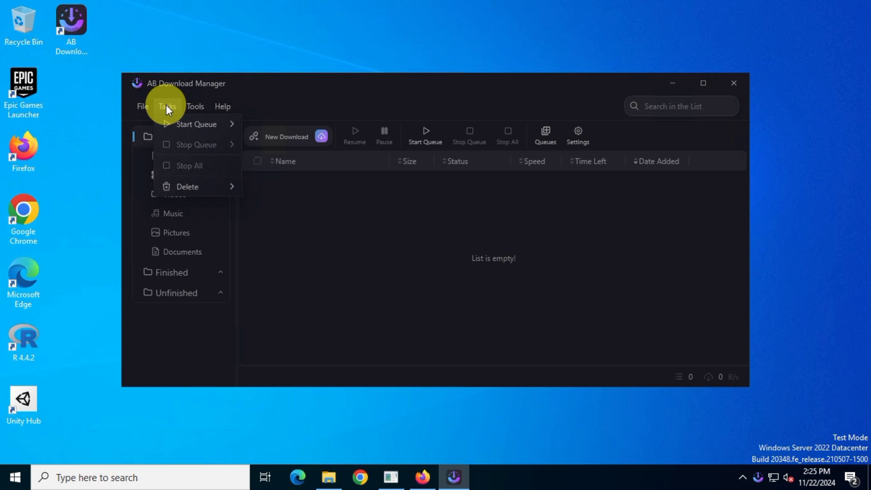
pyautogui.click(199, 104)
pyautogui.click(199, 103)
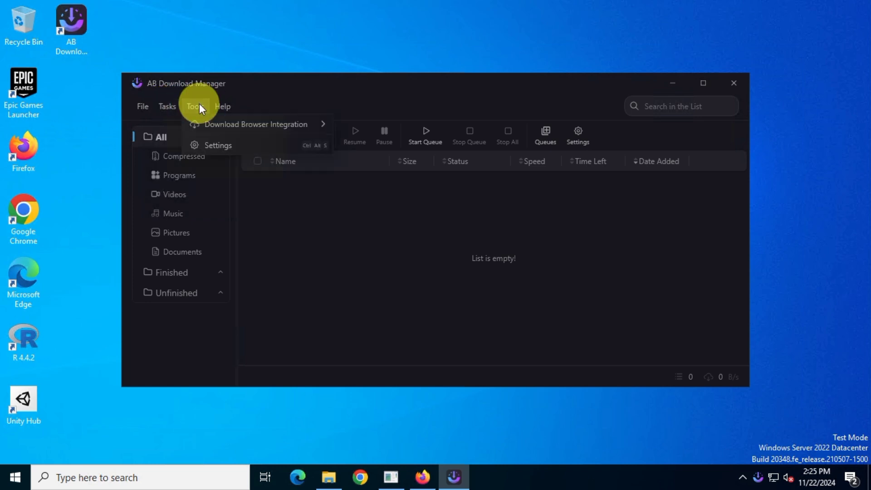
pyautogui.click(217, 104)
pyautogui.click(271, 102)
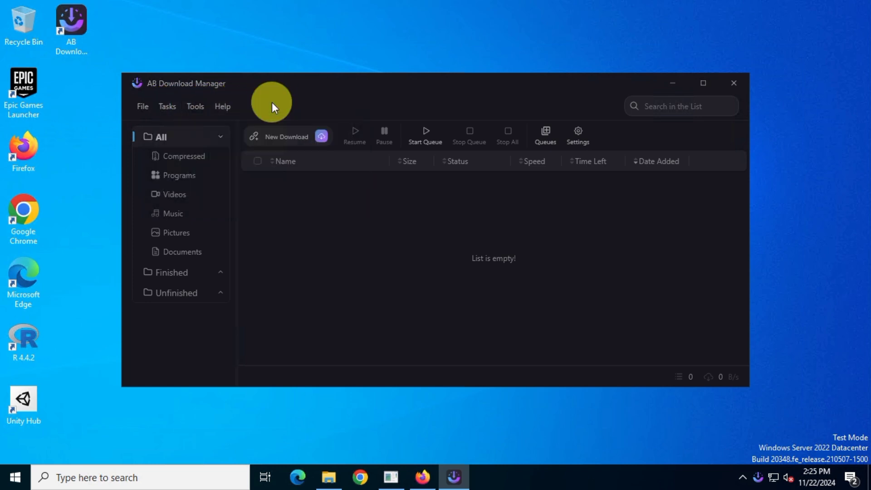
# Set Thread Count to 8 in the Download Engine settings
pyautogui.click(579, 132)
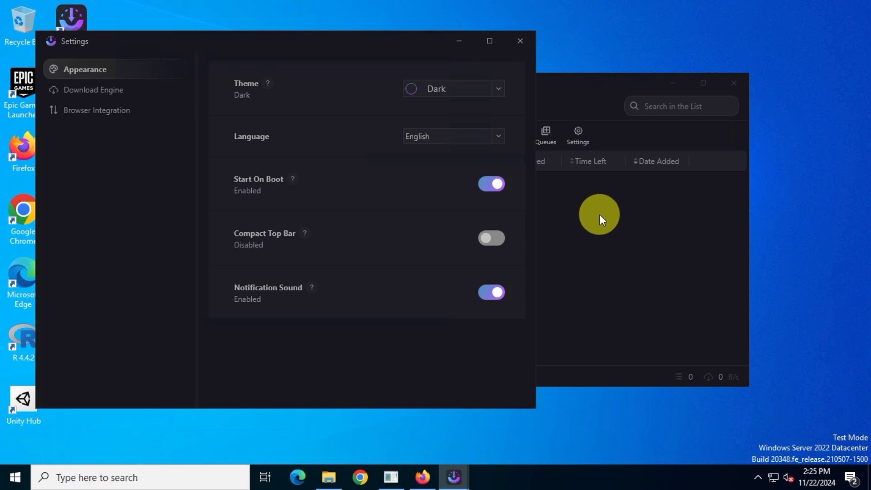
pyautogui.click(124, 93)
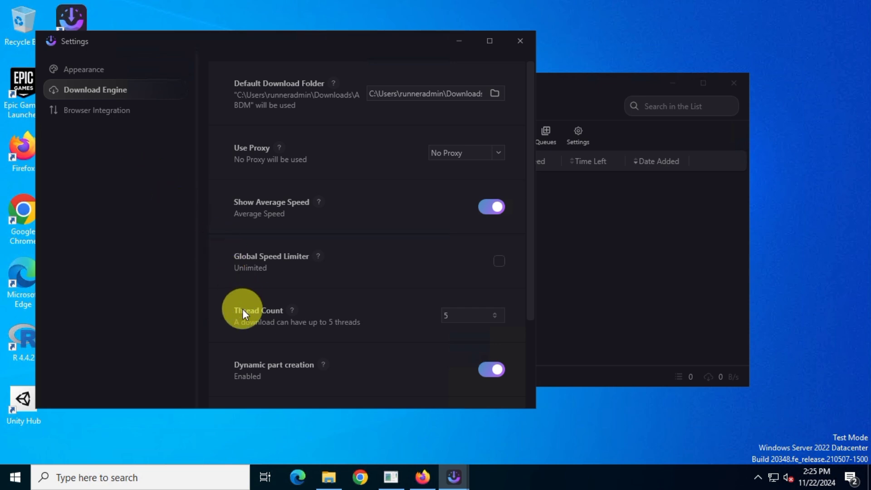
pyautogui.click(451, 309)
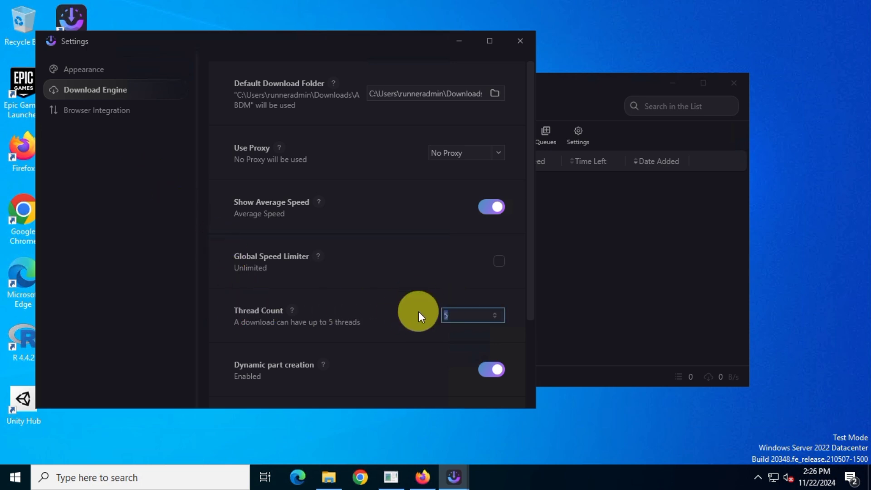
pyautogui.write('8')
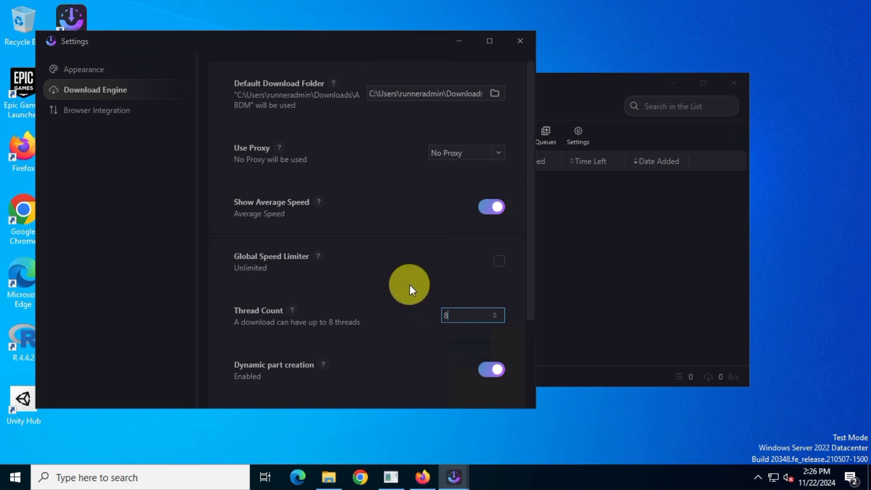
# Close Settings and add the AB Download Manager Browser Integration add-on to Firefox
pyautogui.click(517, 41)
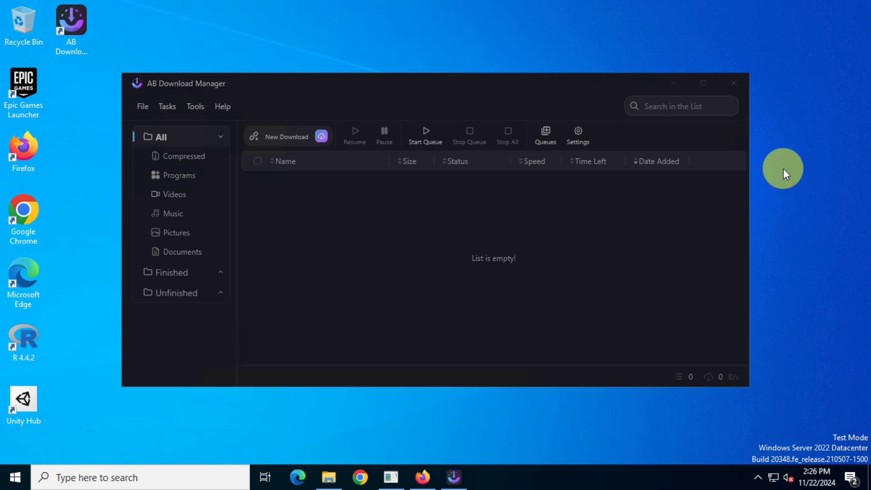
pyautogui.click(426, 475)
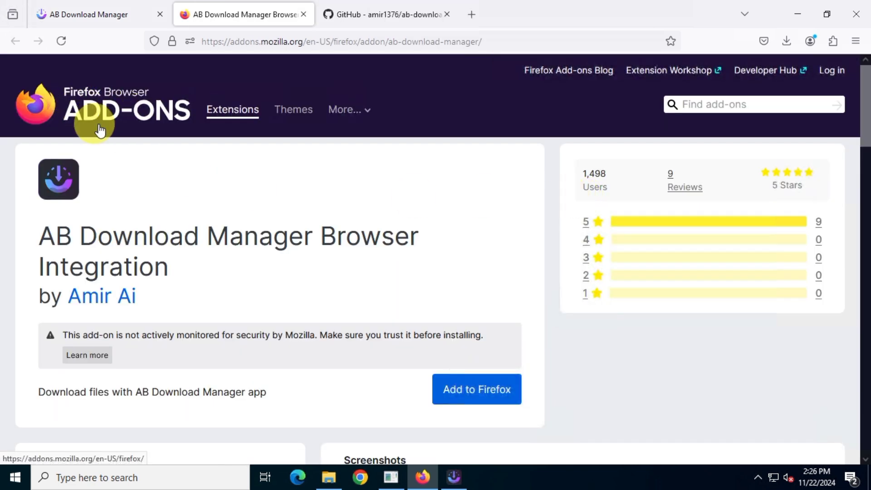
pyautogui.click(514, 392)
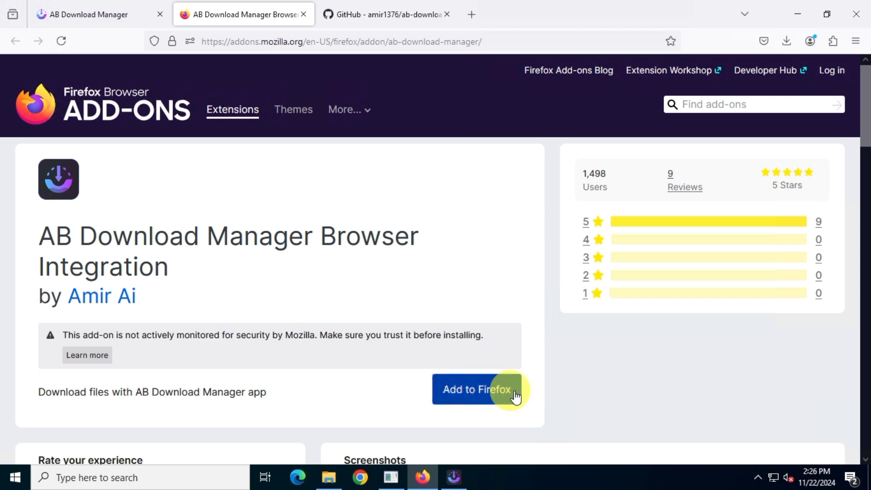
pyautogui.click(773, 179)
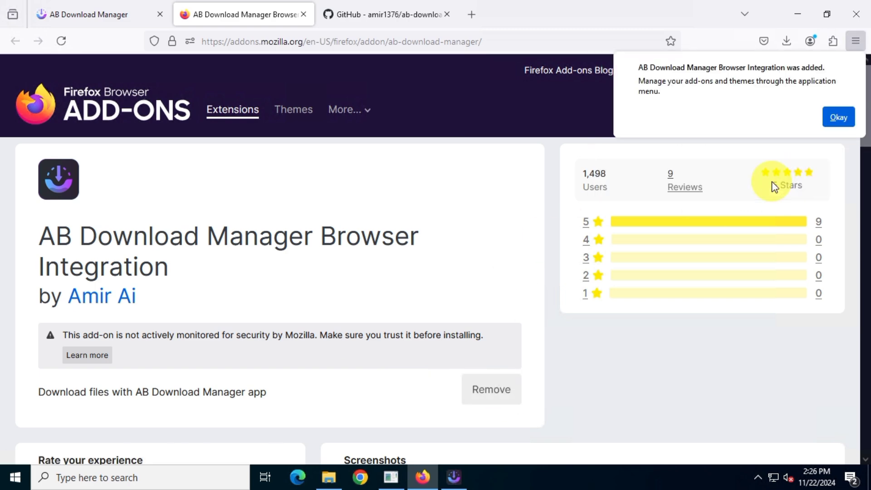
pyautogui.click(832, 119)
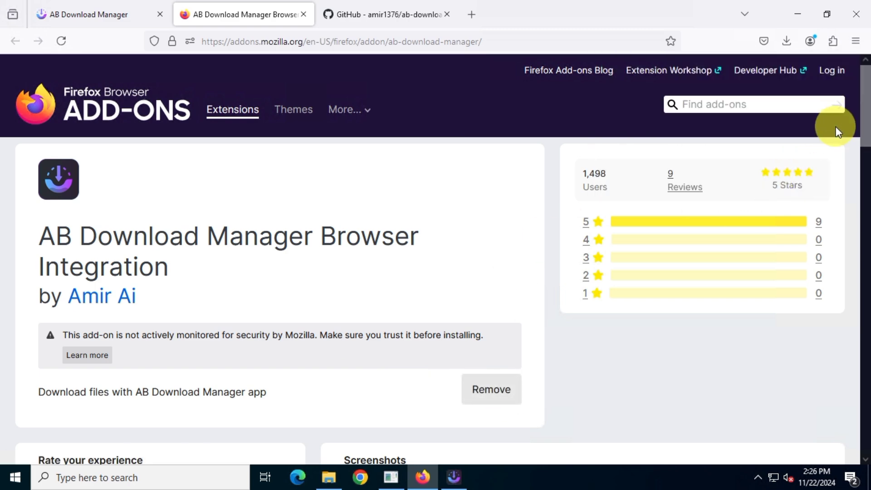
# Pin the AB Download Manager extension to the Firefox toolbar
pyautogui.click(828, 46)
pyautogui.click(826, 97)
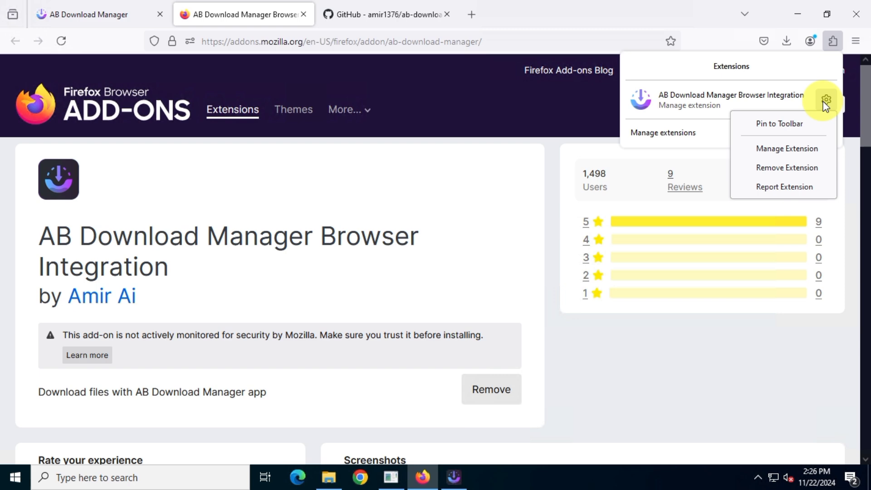
pyautogui.click(785, 123)
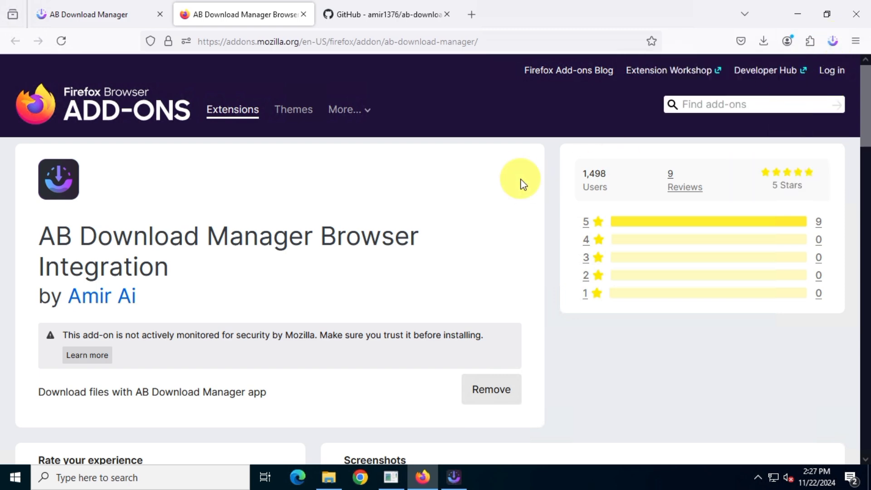
# Search 'Windows 11 ISO' in a new tab and open Microsoft's Download Windows 11 page
pyautogui.click(471, 15)
pyautogui.write('Windows 11 ISO')
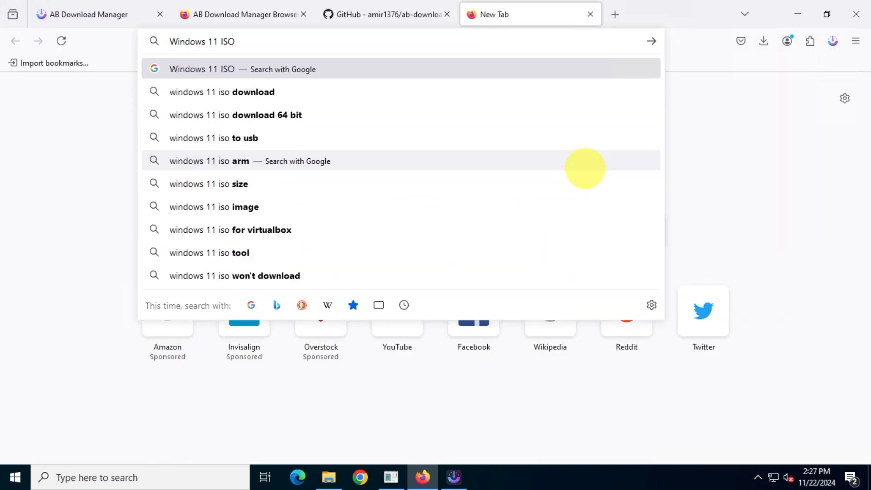
pyautogui.hotkey('ctrl', 'a')
pyautogui.click(651, 41)
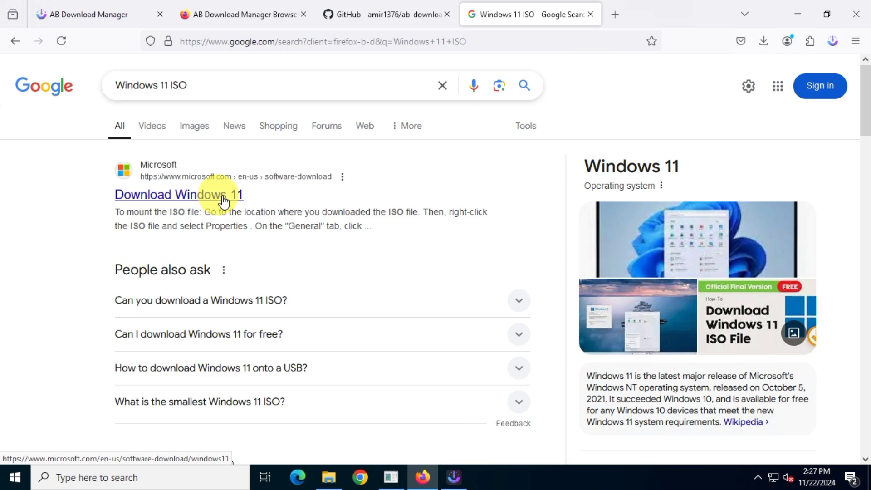
pyautogui.click(224, 194)
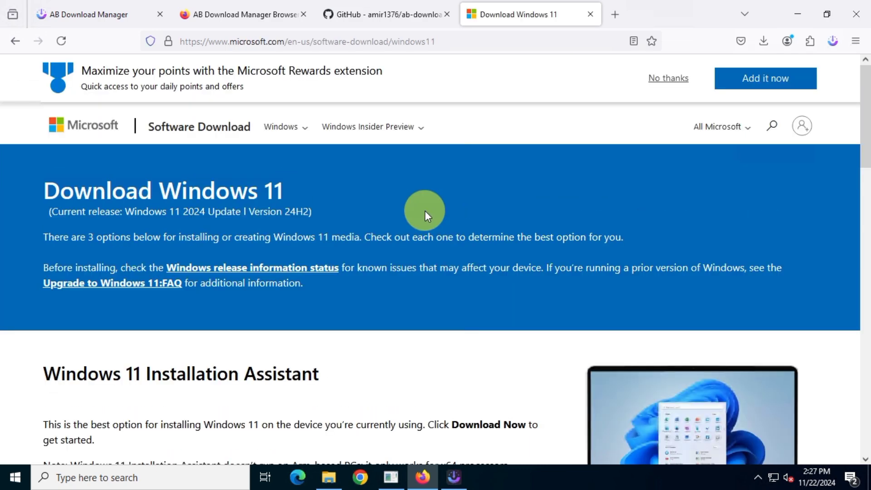
# Choose the Windows 11 x64 ISO in English International to get the 64-bit download link
pyautogui.scroll(-15, 423, 210)
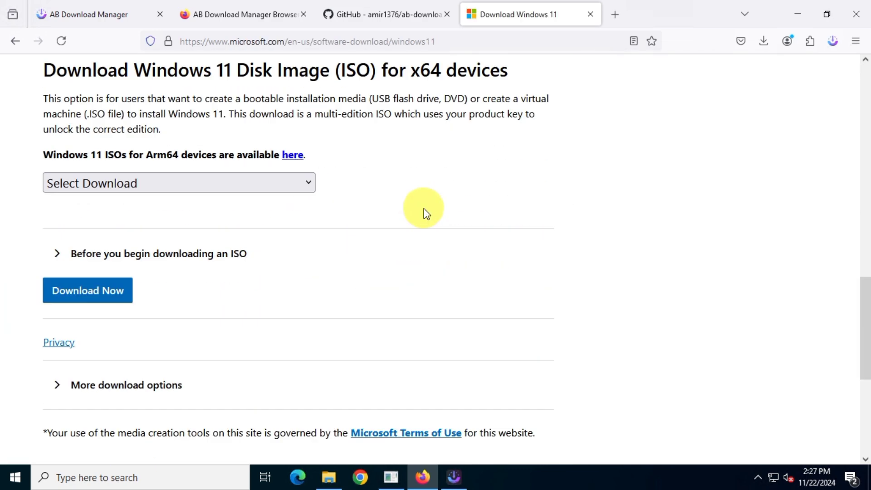
pyautogui.click(293, 182)
pyautogui.click(176, 232)
pyautogui.click(106, 292)
pyautogui.click(108, 300)
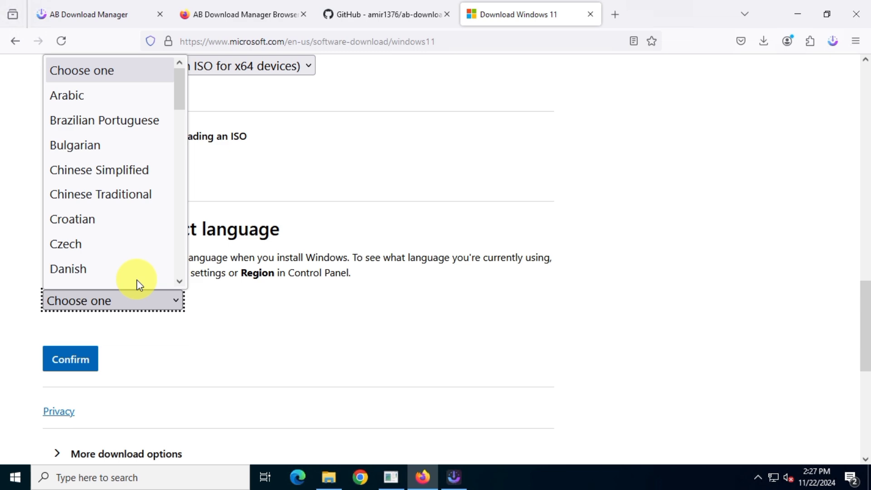
pyautogui.scroll(-2, 131, 194)
pyautogui.click(131, 194)
pyautogui.click(72, 356)
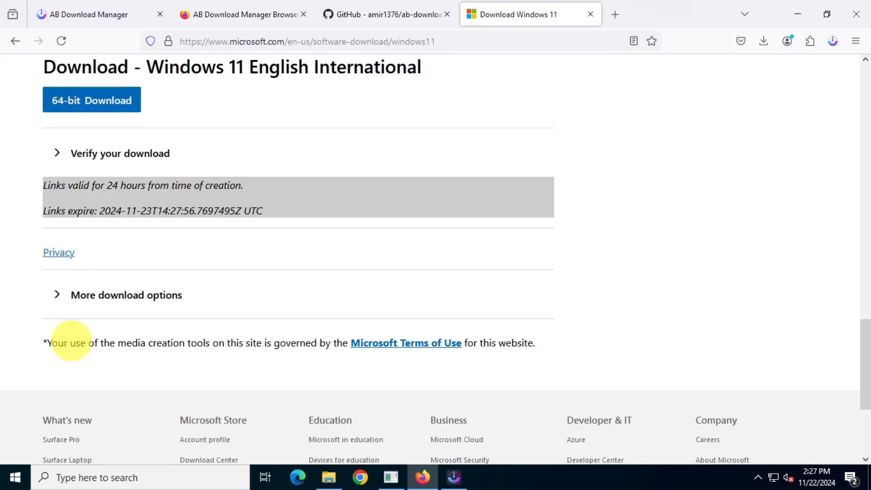
pyautogui.scroll(2, 99, 181)
pyautogui.moveTo(42, 129); pyautogui.dragTo(427, 138)
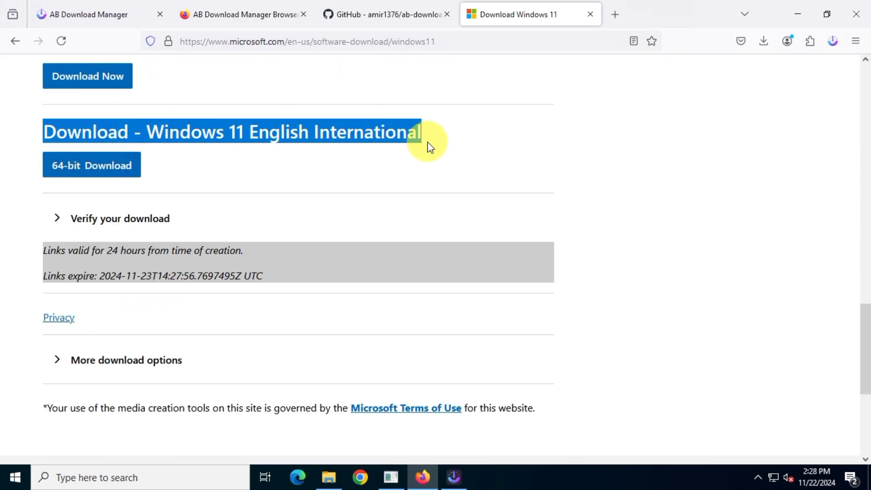
pyautogui.click(380, 164)
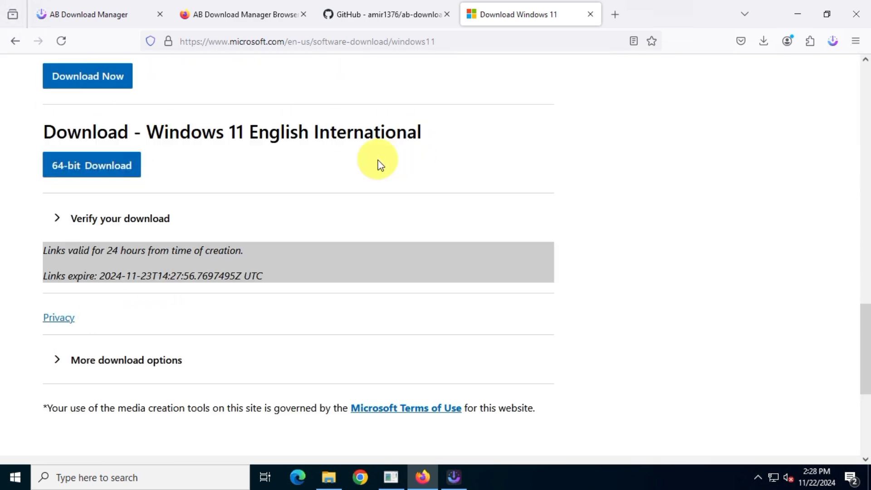
# Start the 64-bit ISO download in AB Download Manager and expand its parts details
pyautogui.click(114, 169)
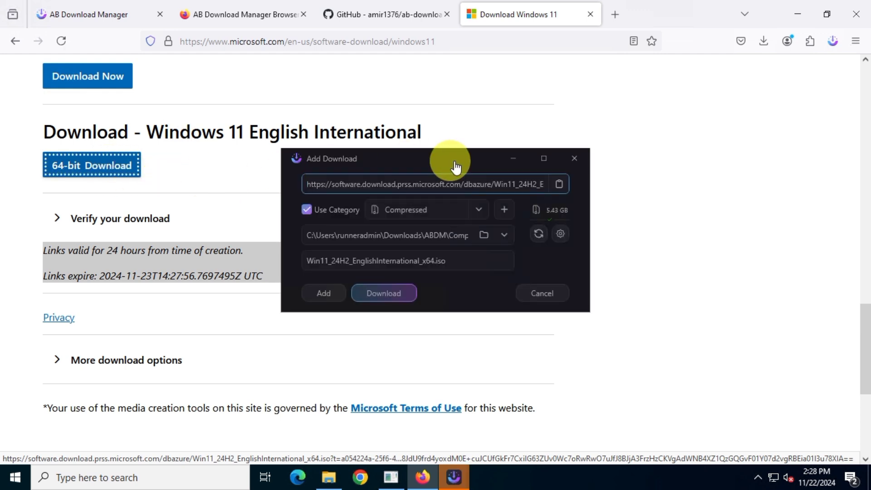
pyautogui.click(434, 160)
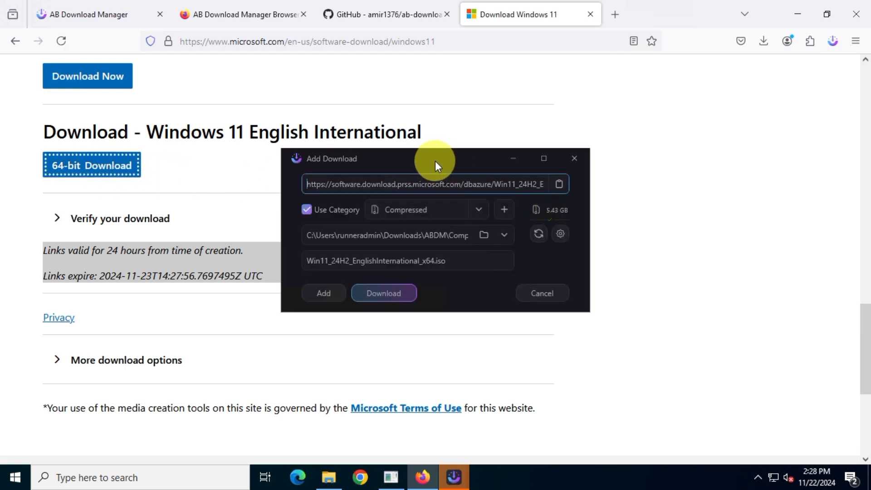
pyautogui.click(404, 296)
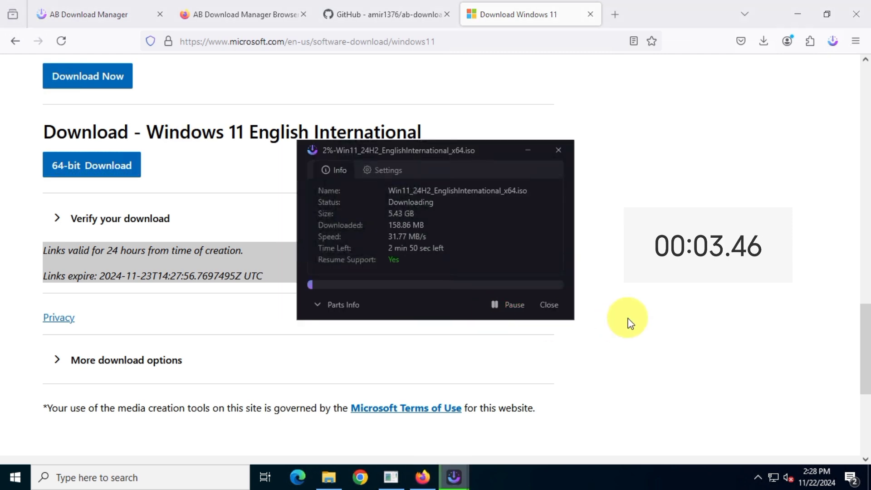
pyautogui.click(320, 306)
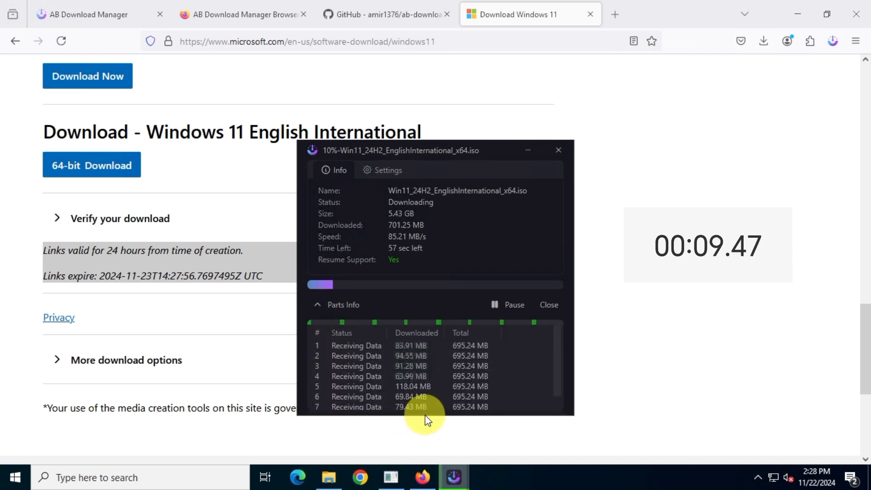
pyautogui.moveTo(425, 413); pyautogui.dragTo(422, 431)
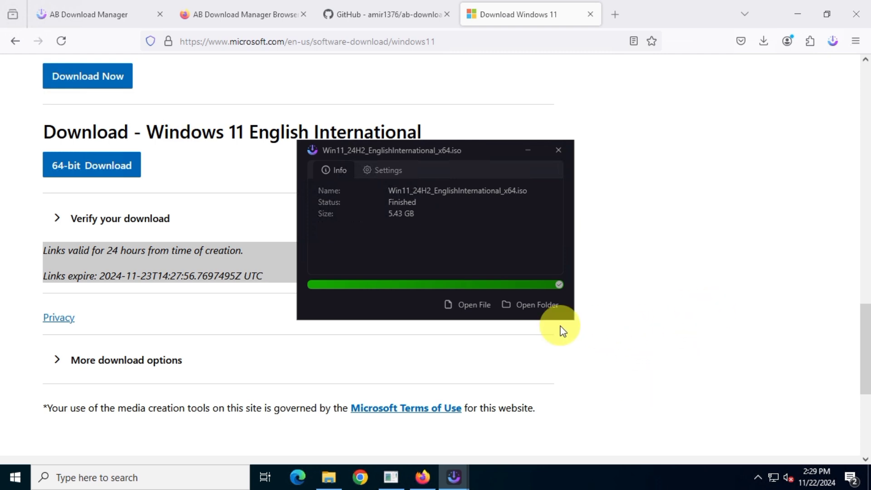
# Once finished, open the ABDM Compressed folder and check the 5.43 GB Win11 ISO
pyautogui.click(528, 305)
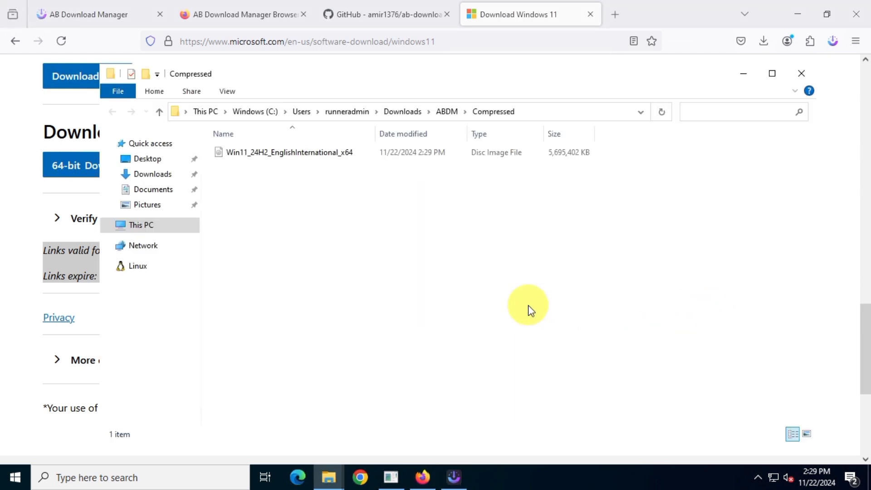
pyautogui.click(288, 153)
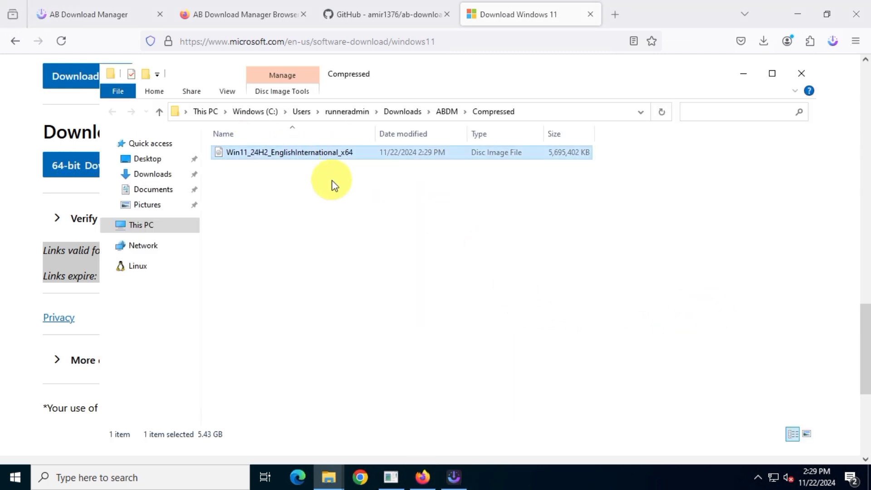
pyautogui.click(744, 73)
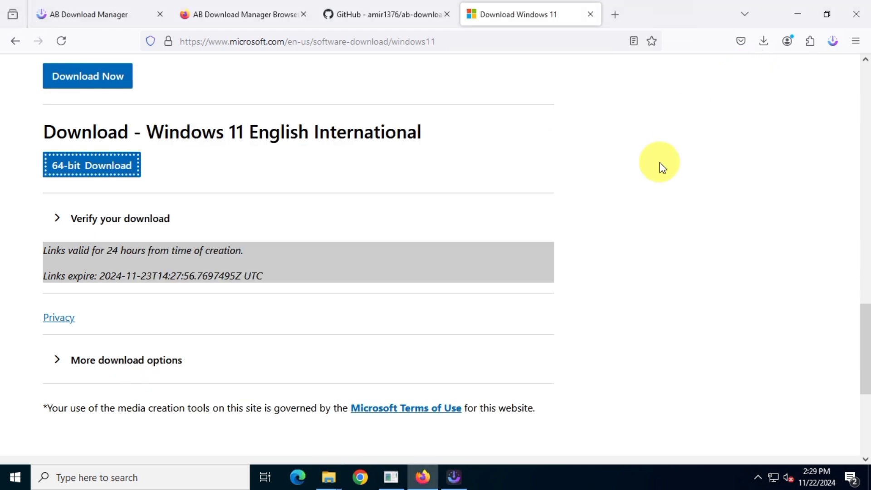
# Launch IDM and uncheck 'Start downloading immediately while displaying Download File Info dialog' in Downloads options
pyautogui.press('super+d')
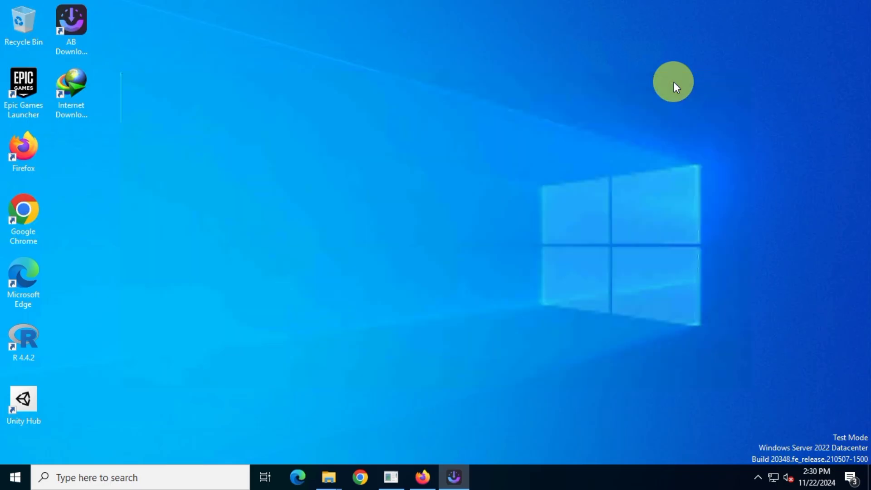
pyautogui.click(82, 83)
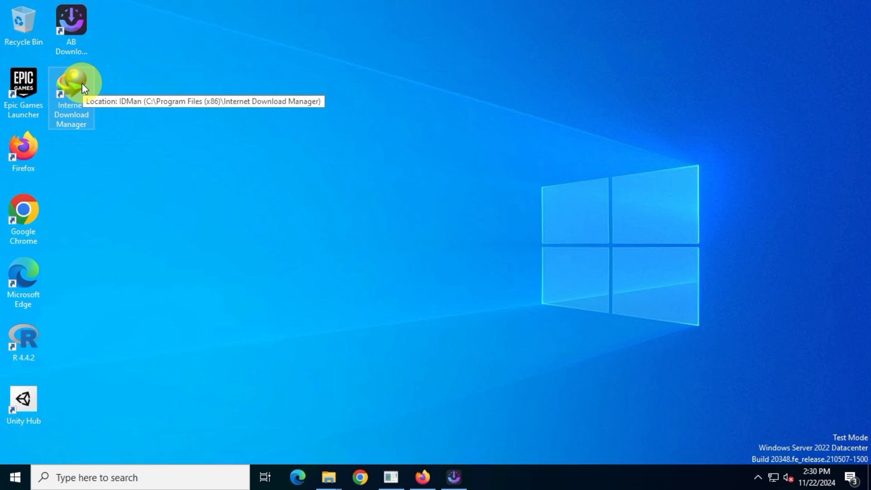
pyautogui.doubleClick(81, 83)
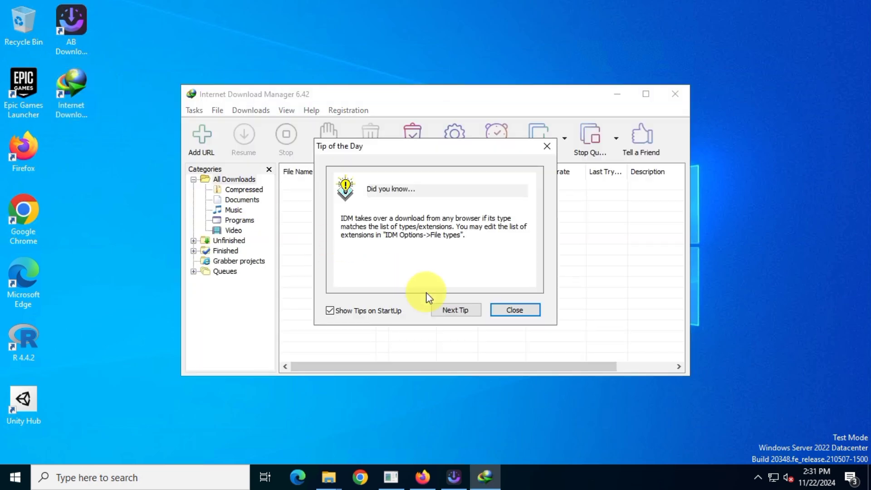
pyautogui.click(517, 310)
pyautogui.click(458, 144)
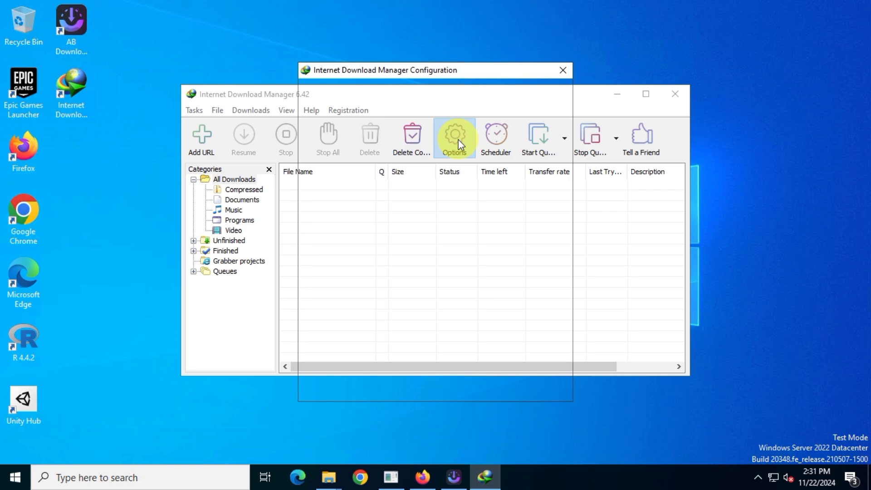
pyautogui.click(483, 104)
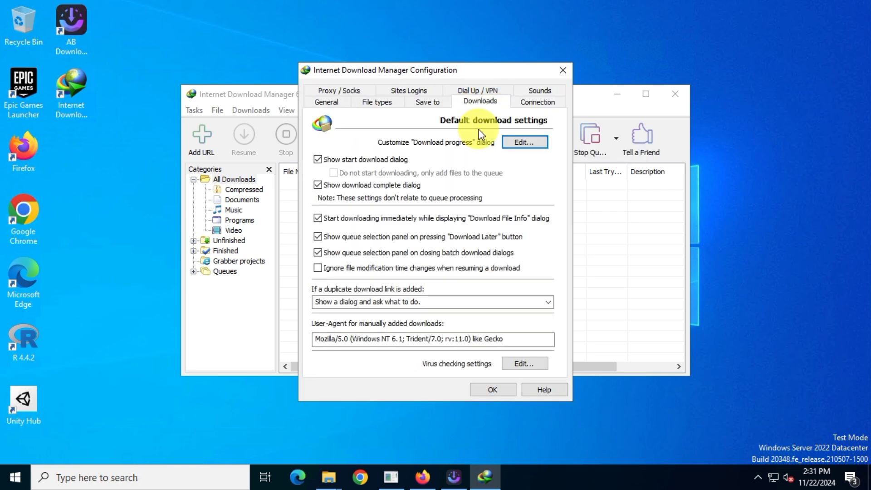
pyautogui.click(356, 219)
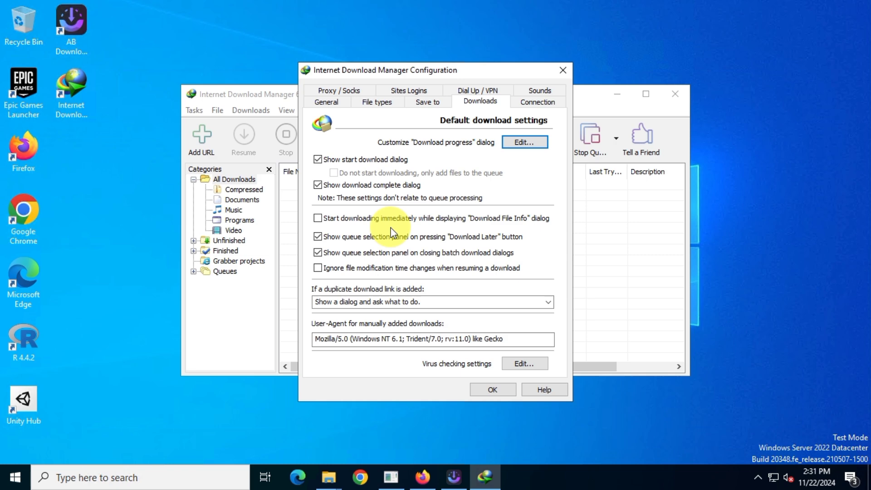
# Apply the IDM options and copy the Windows 11 64-bit download link from Microsoft's page
pyautogui.click(496, 391)
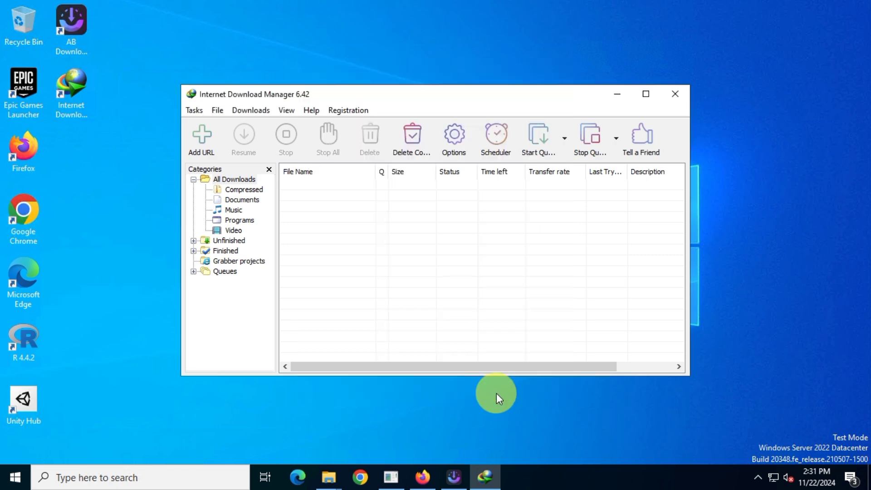
pyautogui.click(423, 476)
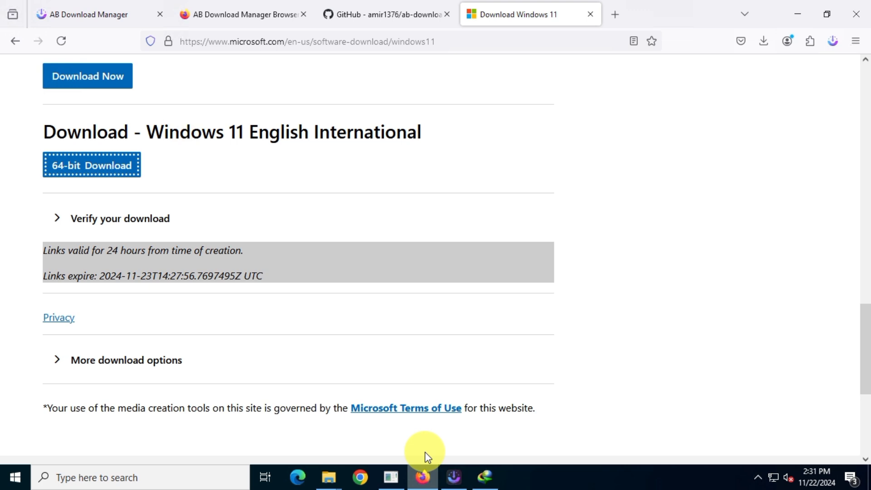
pyautogui.rightClick(107, 172)
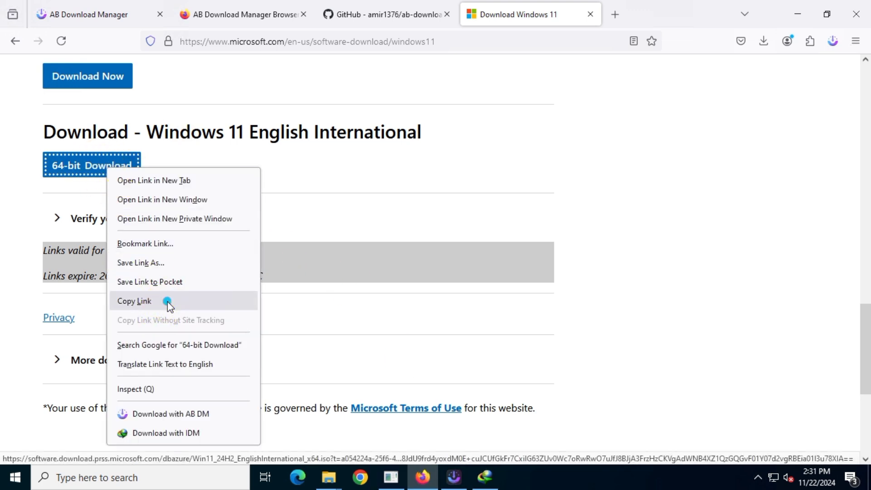
pyautogui.click(167, 301)
# Add the copied link as a new download in IDM
pyautogui.click(797, 14)
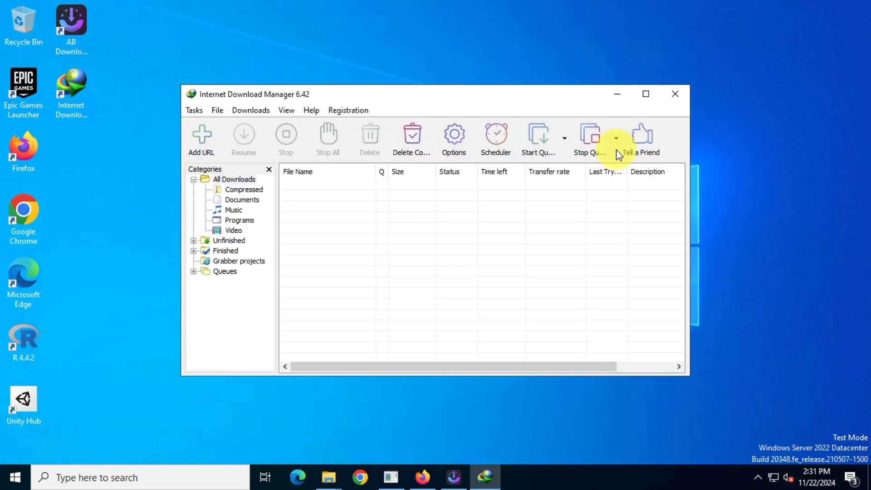
pyautogui.click(202, 134)
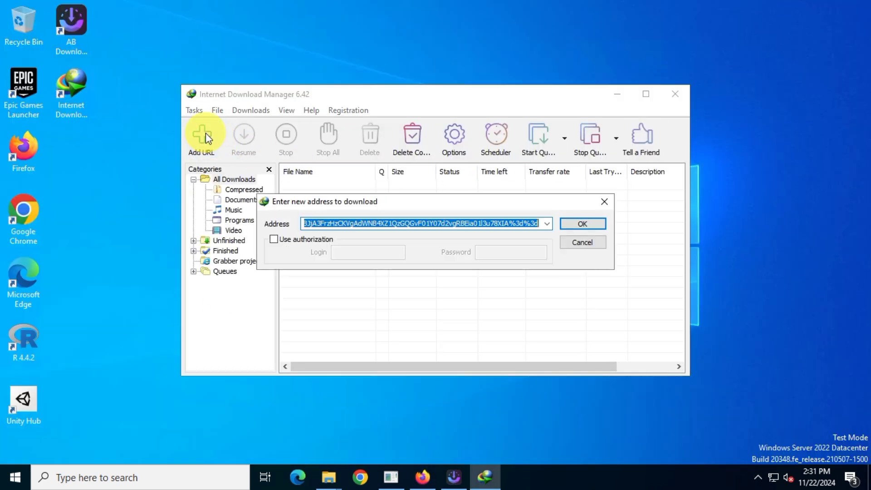
pyautogui.click(598, 225)
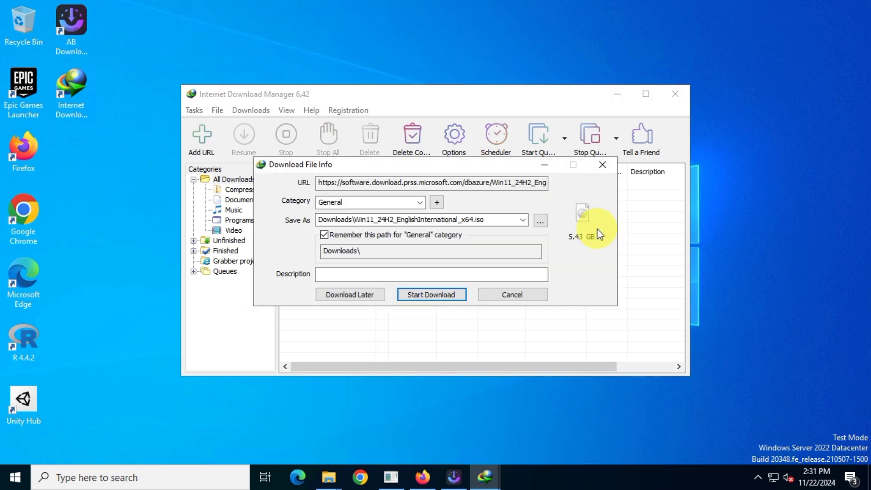
# Download the 5.43 GB Win11_24H2_EnglishInternational_x64.iso to Downloads and open its folder when complete
pyautogui.click(460, 297)
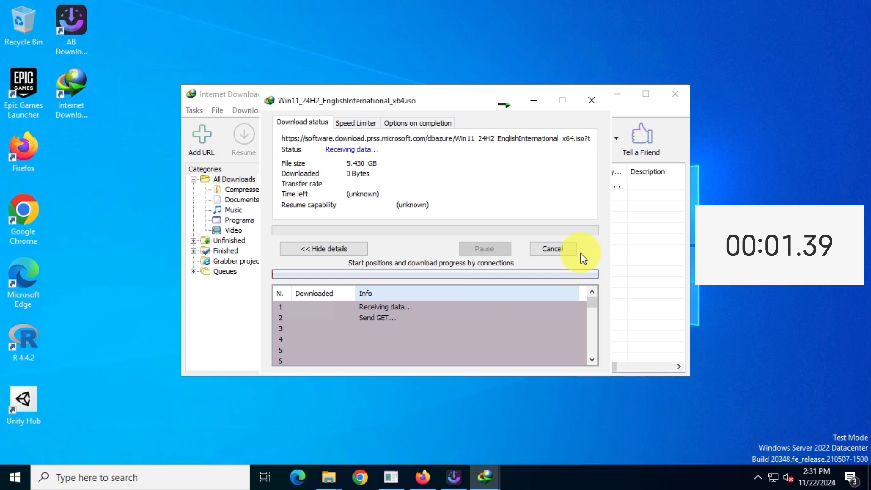
pyautogui.click(616, 94)
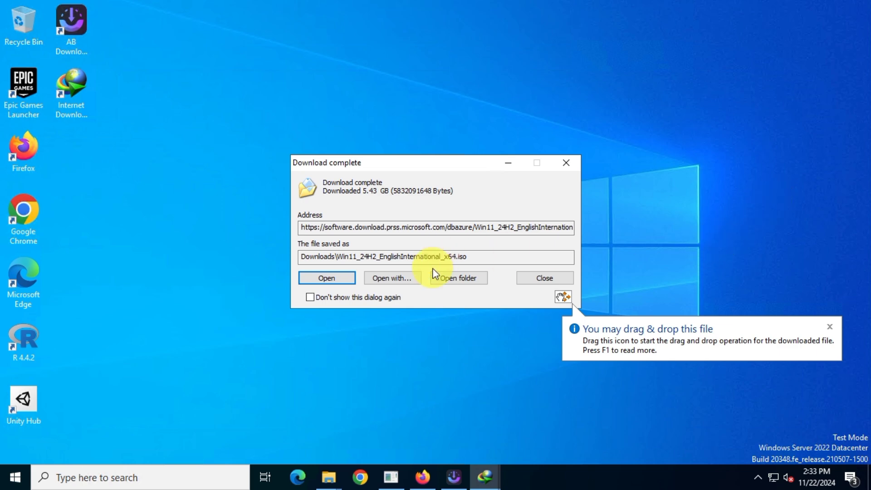
pyautogui.click(456, 274)
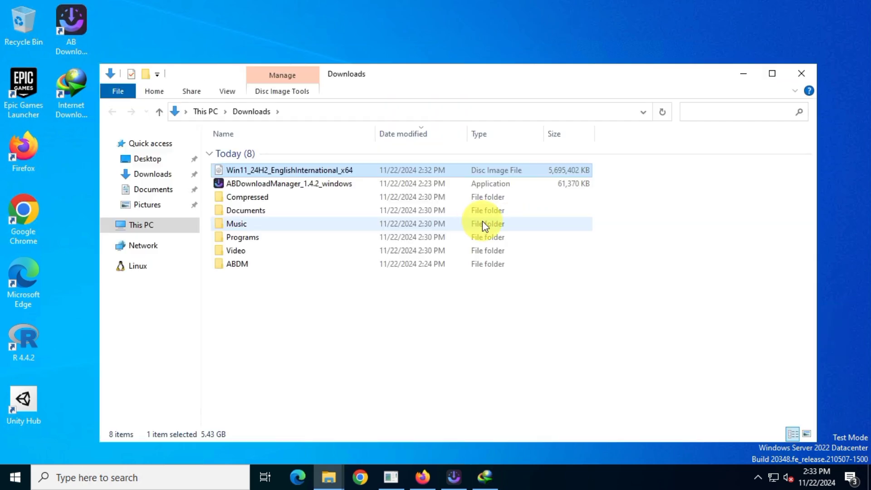
pyautogui.click(743, 69)
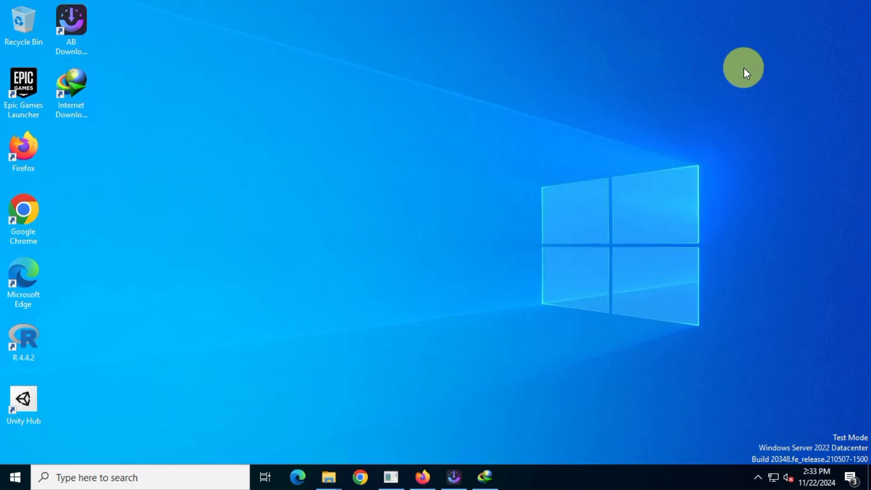
# Arrange the IDM window beside AB Download Manager so both show the finished 5.43 GB Windows 11 ISO
pyautogui.click(485, 472)
pyautogui.click(455, 471)
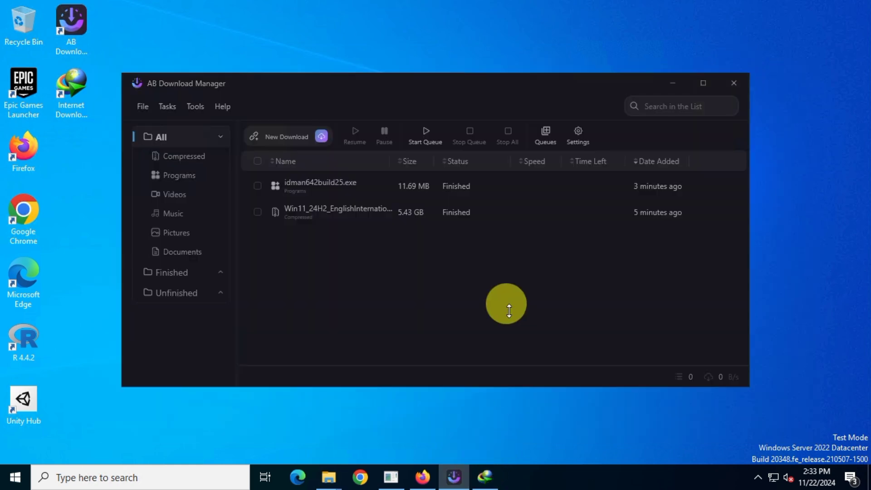
pyautogui.click(487, 472)
pyautogui.moveTo(383, 95); pyautogui.dragTo(534, 128)
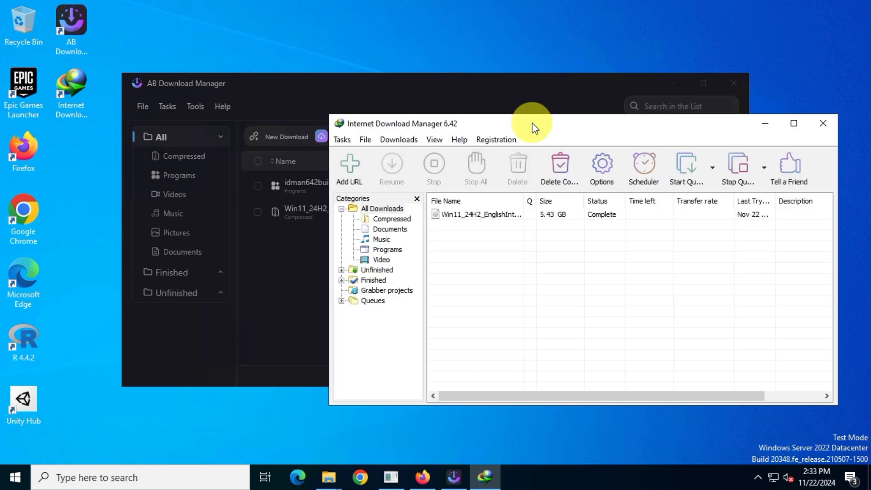